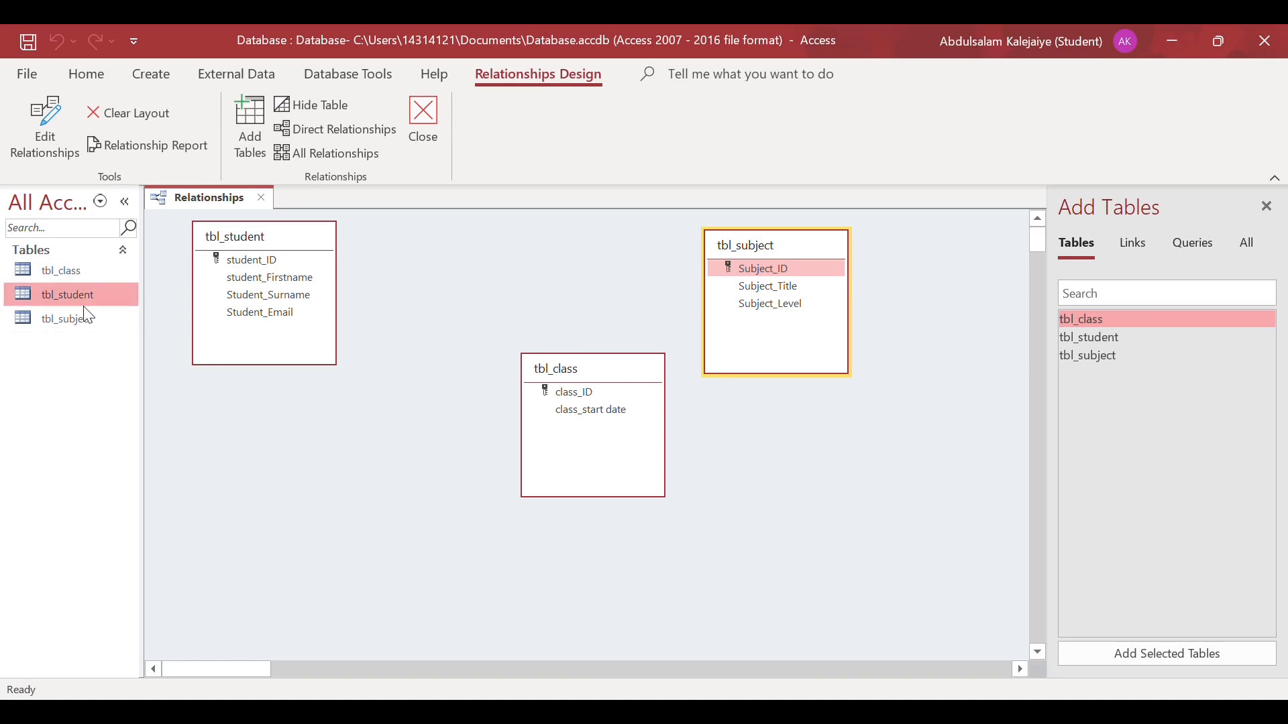
Close the relationships diagram, add a Subject_ID field with the Number data type to tbl_class in Design view, and save the table.
double_click(79, 276)
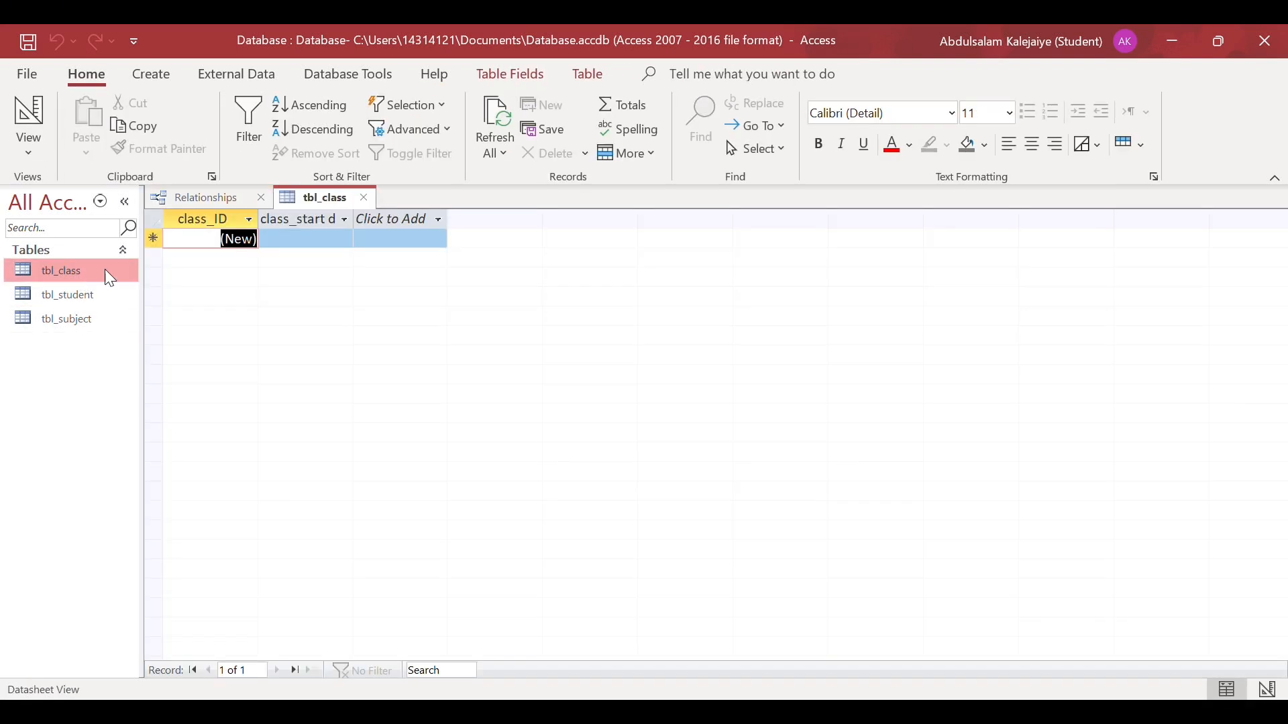
click(208, 198)
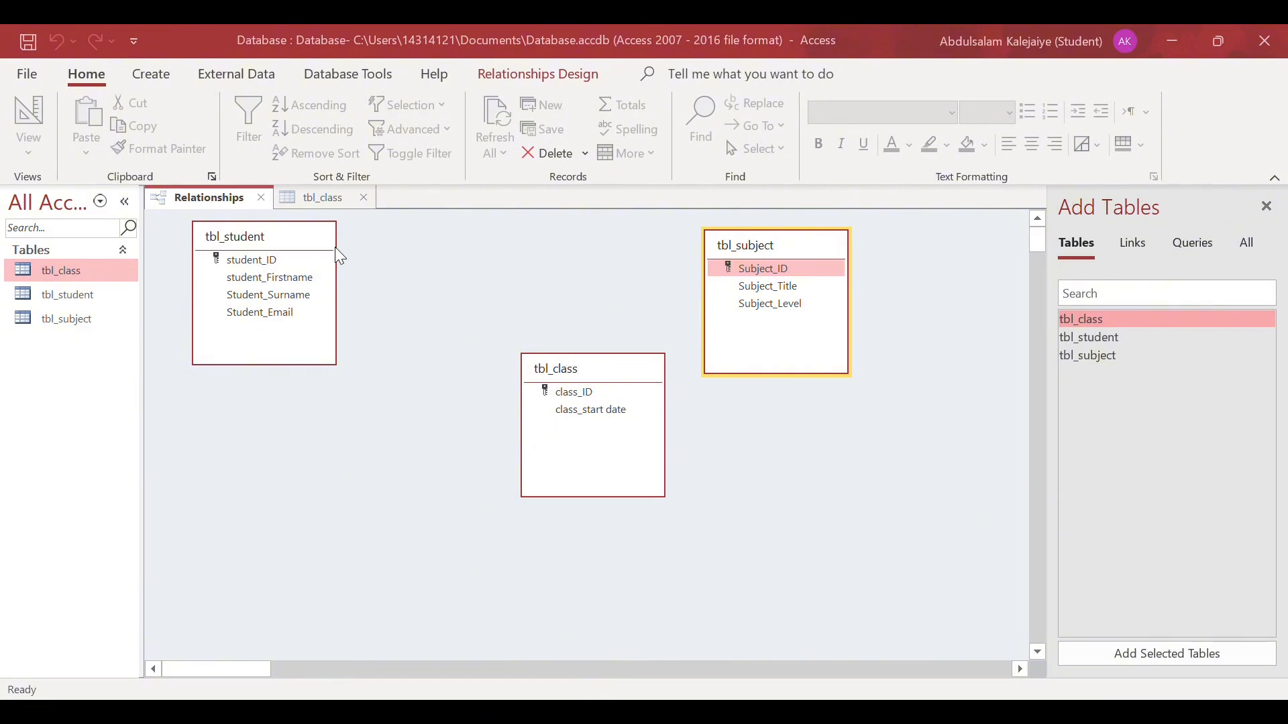
key(ctrl+w)
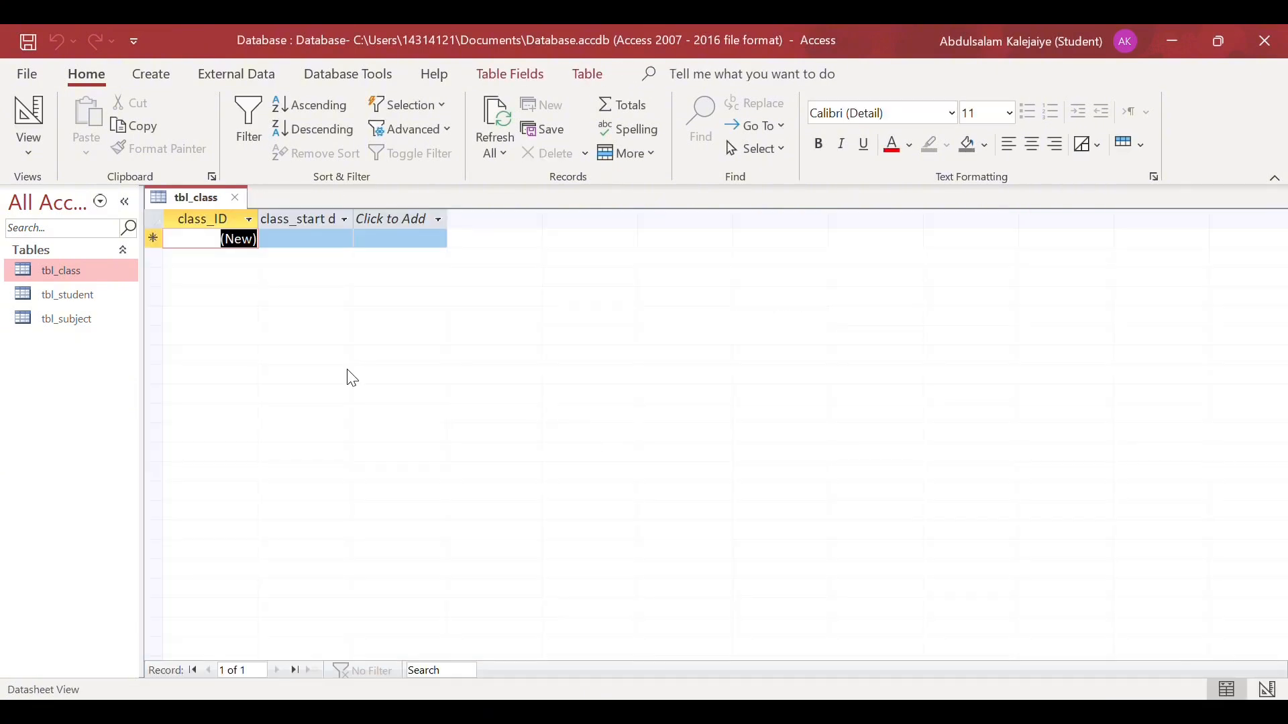
click(40, 128)
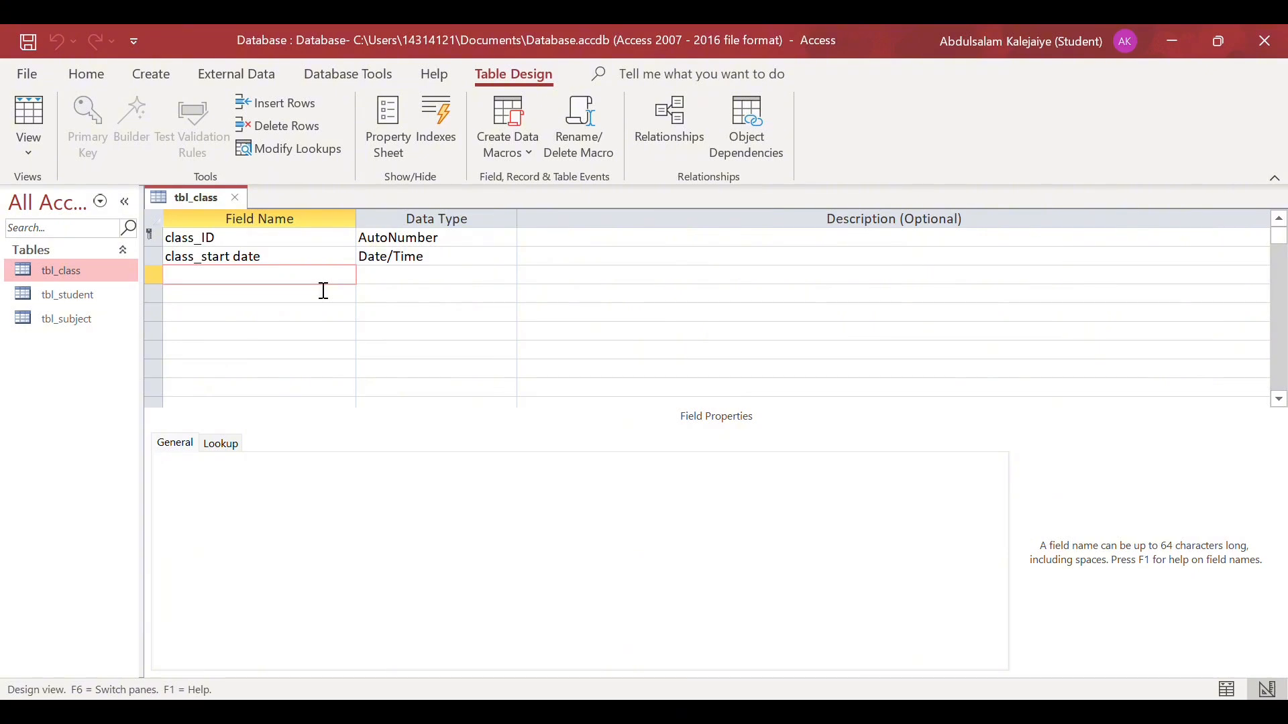
text(Subject_ID)
click(376, 280)
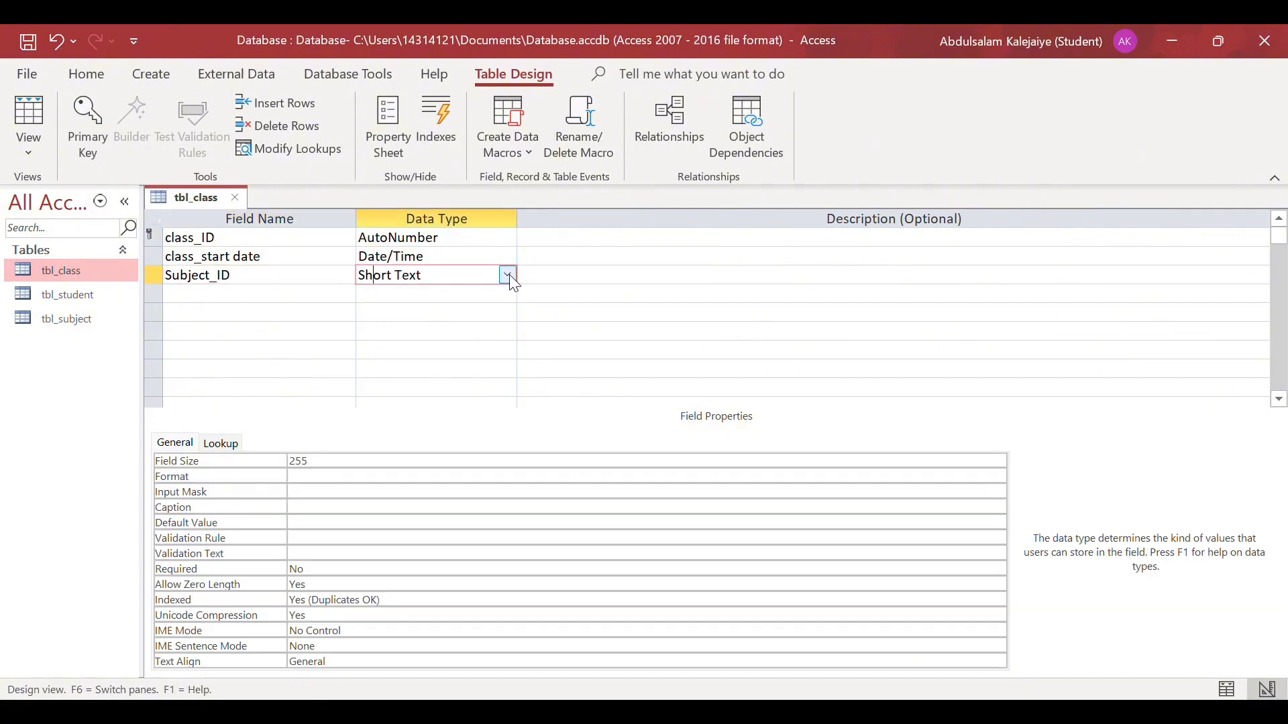
click(481, 340)
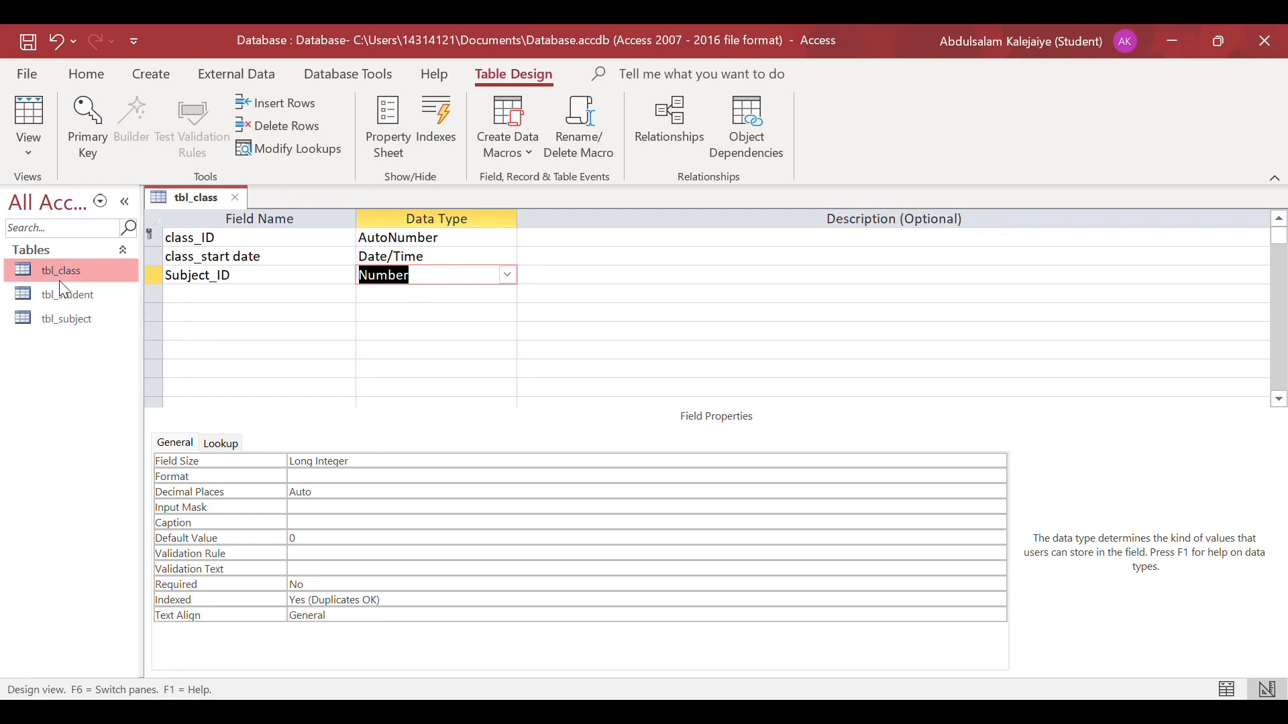
click(235, 201)
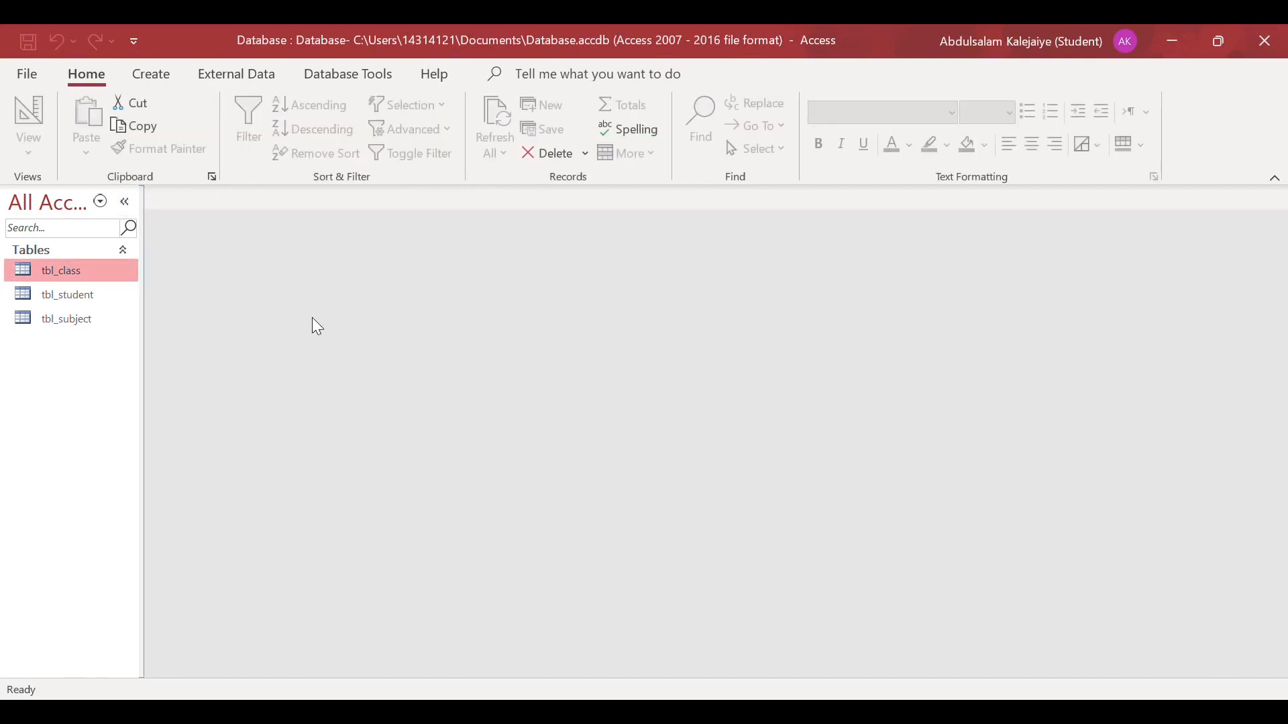
In the relationships diagram, link Subject_ID of tbl_subject to Subject_ID of tbl_class as a one-to-many relationship with referential integrity.
click(330, 80)
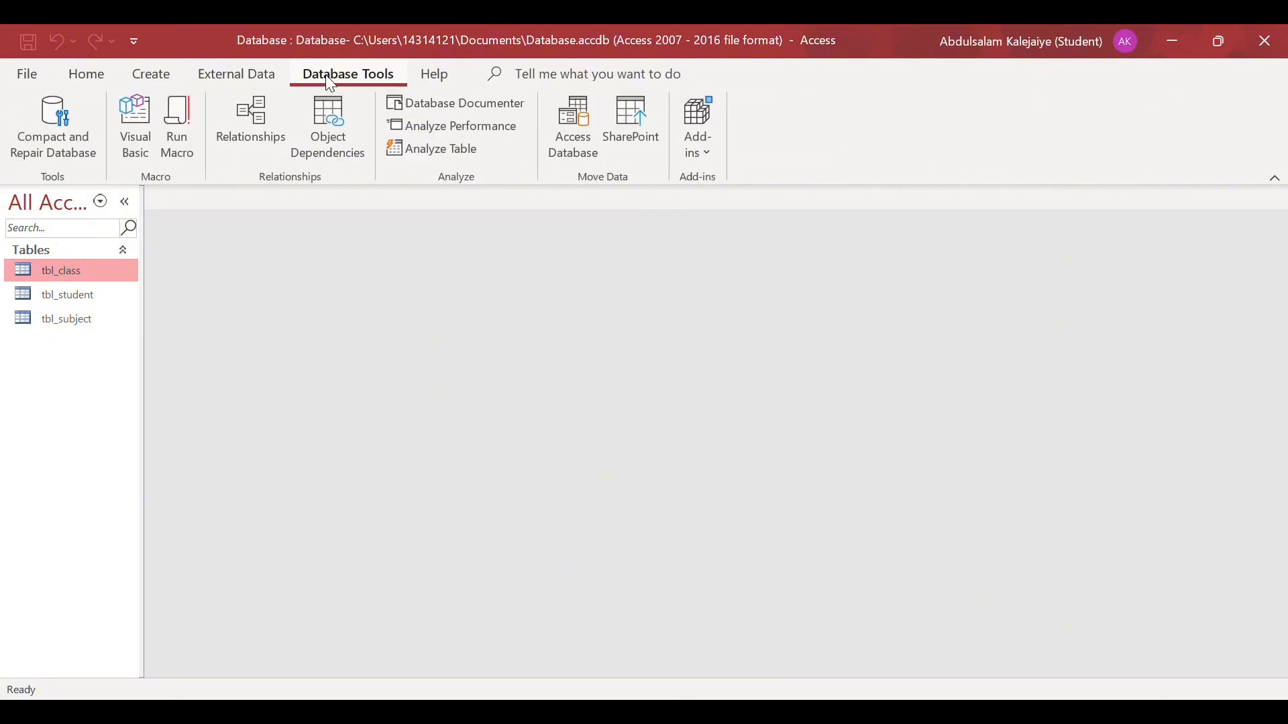
click(265, 102)
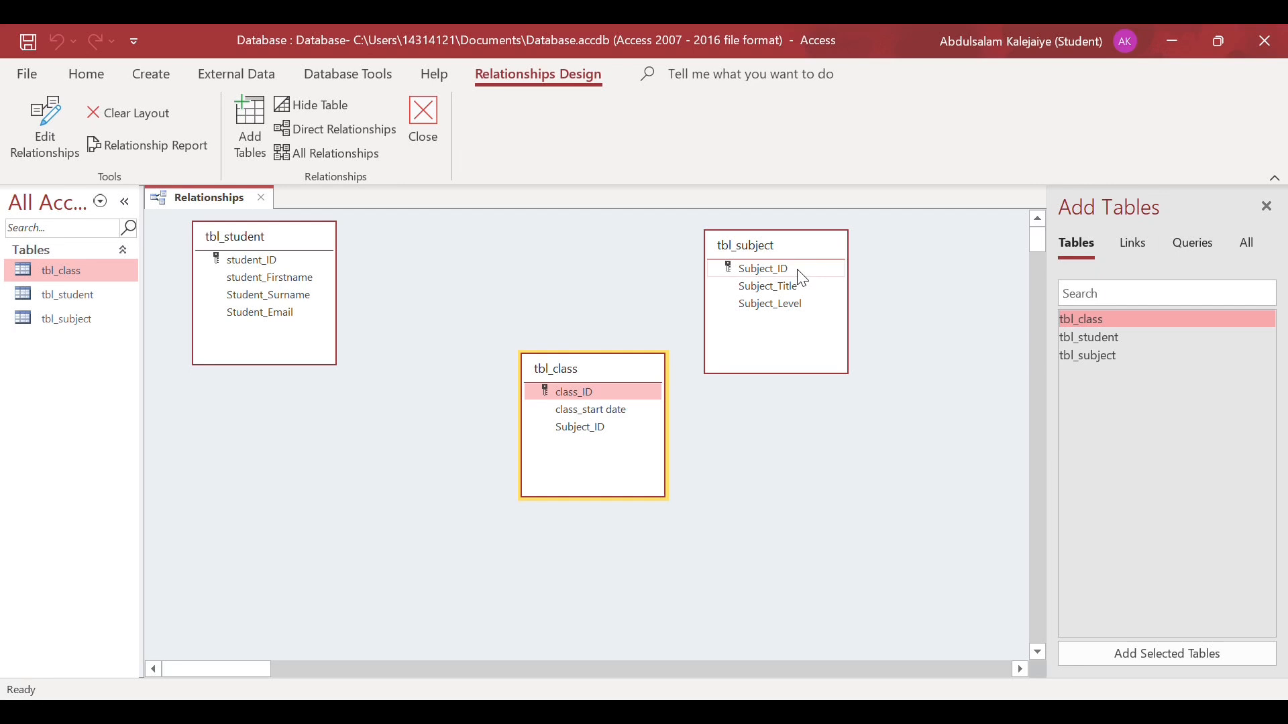
drag(802, 278, 601, 437)
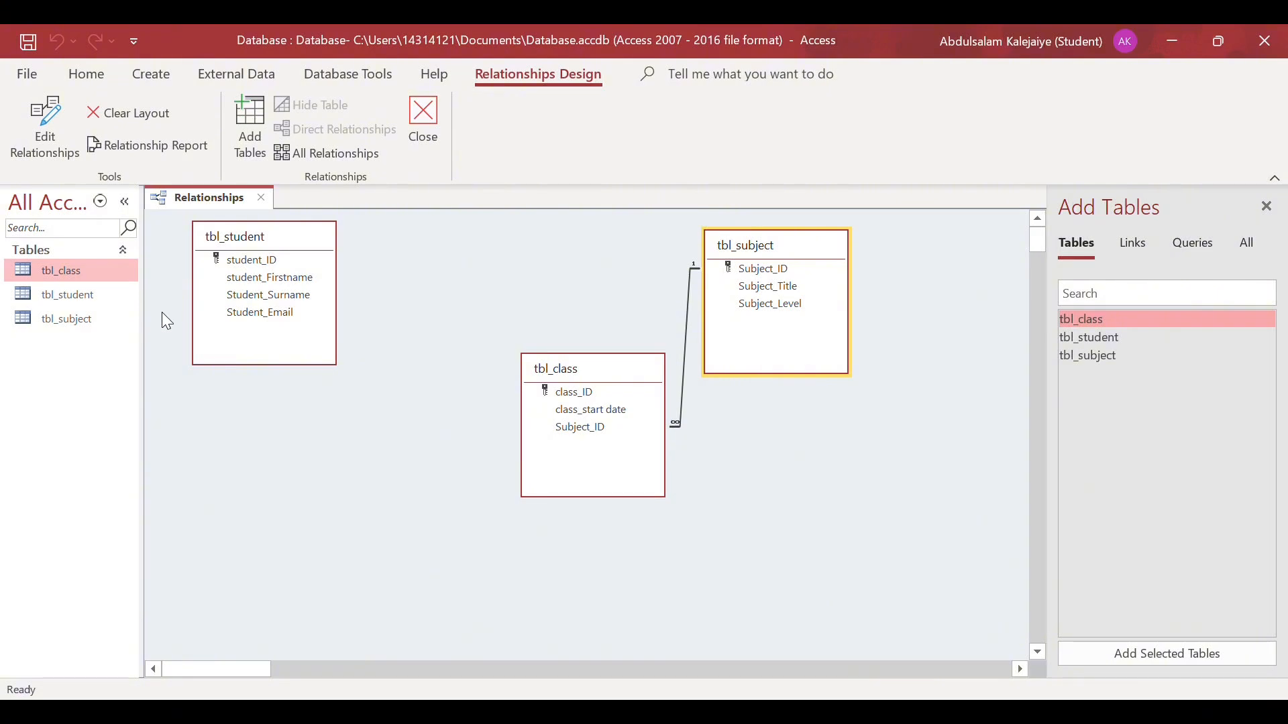
Create a new table, save it as tbl_enrolment and open it in Design view.
click(150, 74)
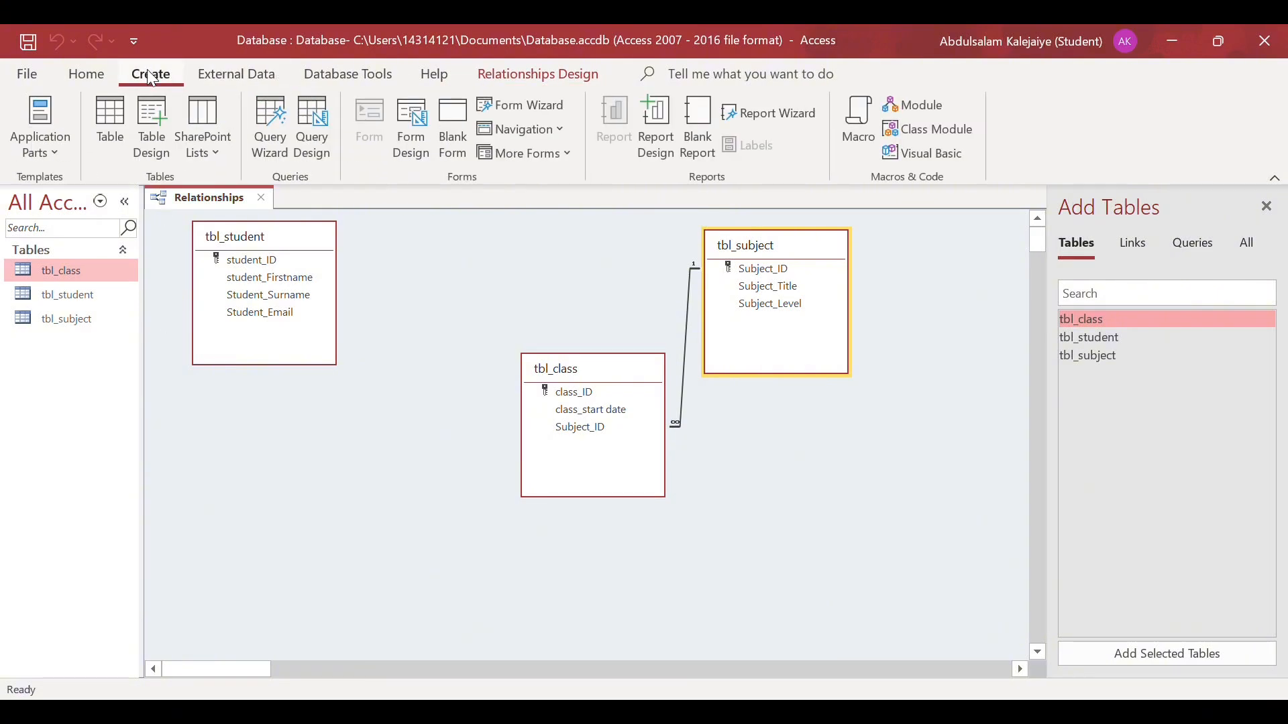
click(110, 124)
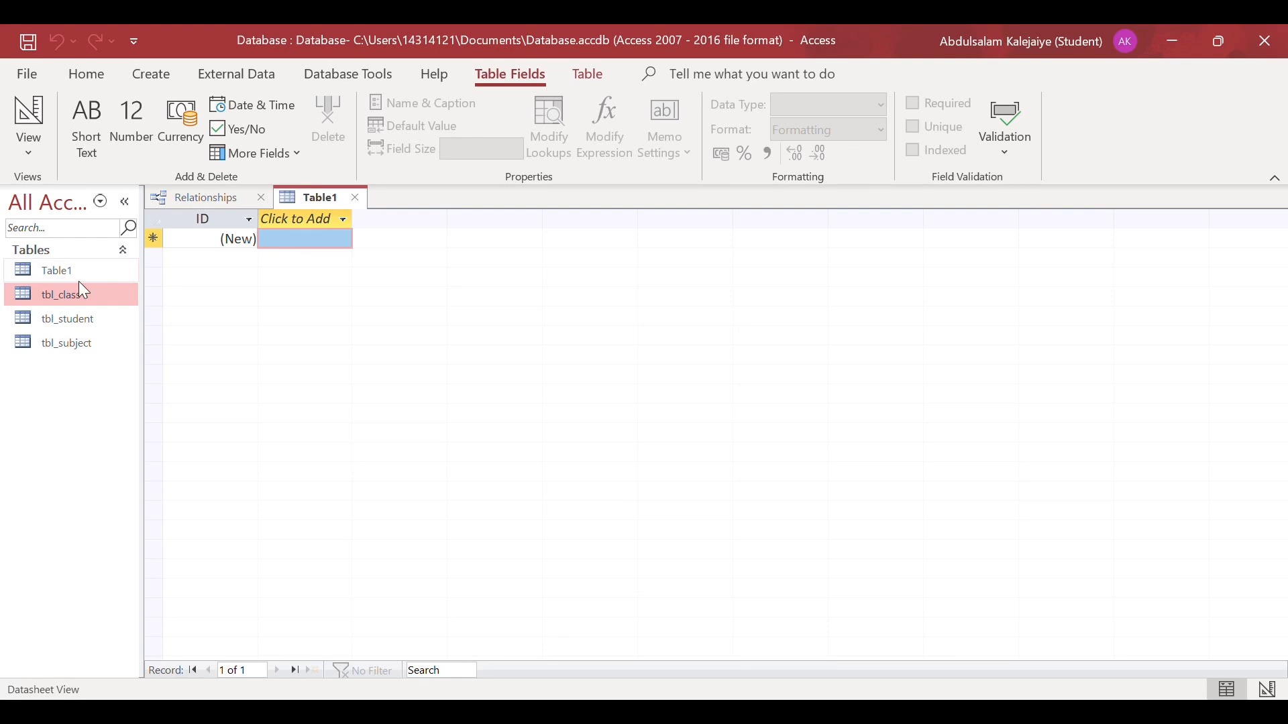
click(42, 231)
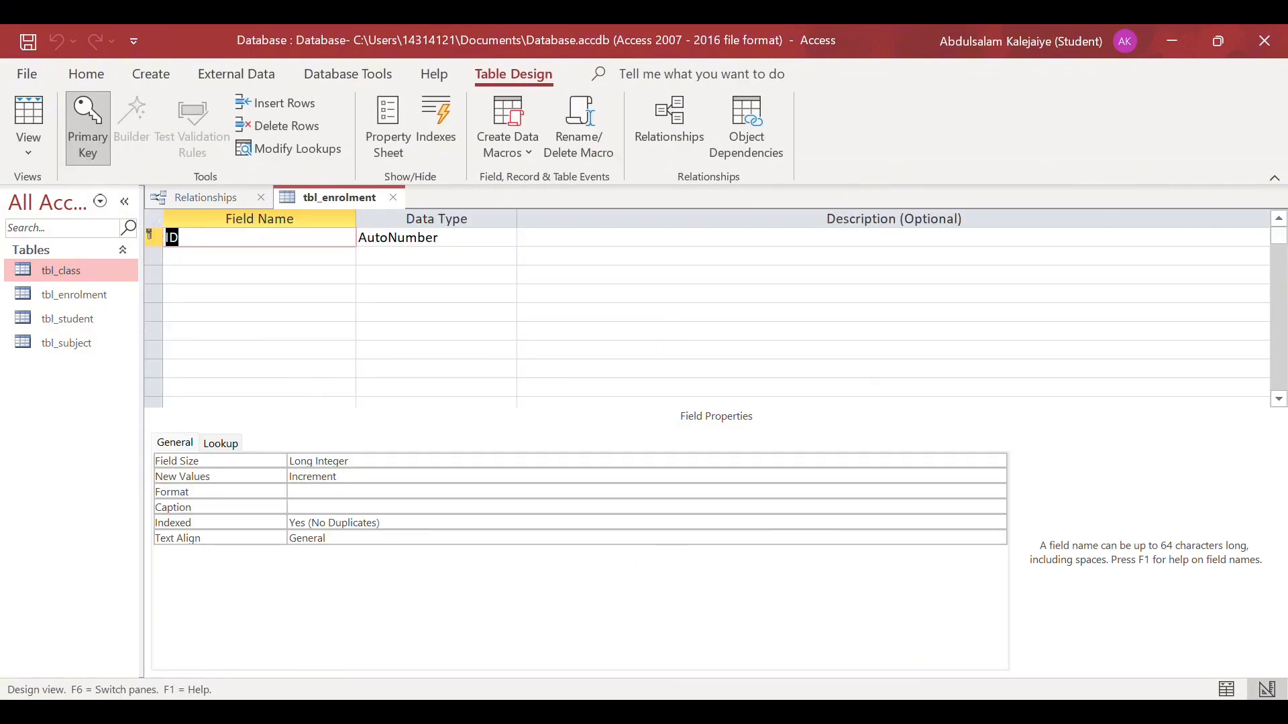
click(602, 631)
Rename the primary key field of tbl_enrolment to student_ID and add a second field named class_ID.
click(202, 245)
text(student)
key(shift+Home)
key(Right)
text(_)
click(218, 260)
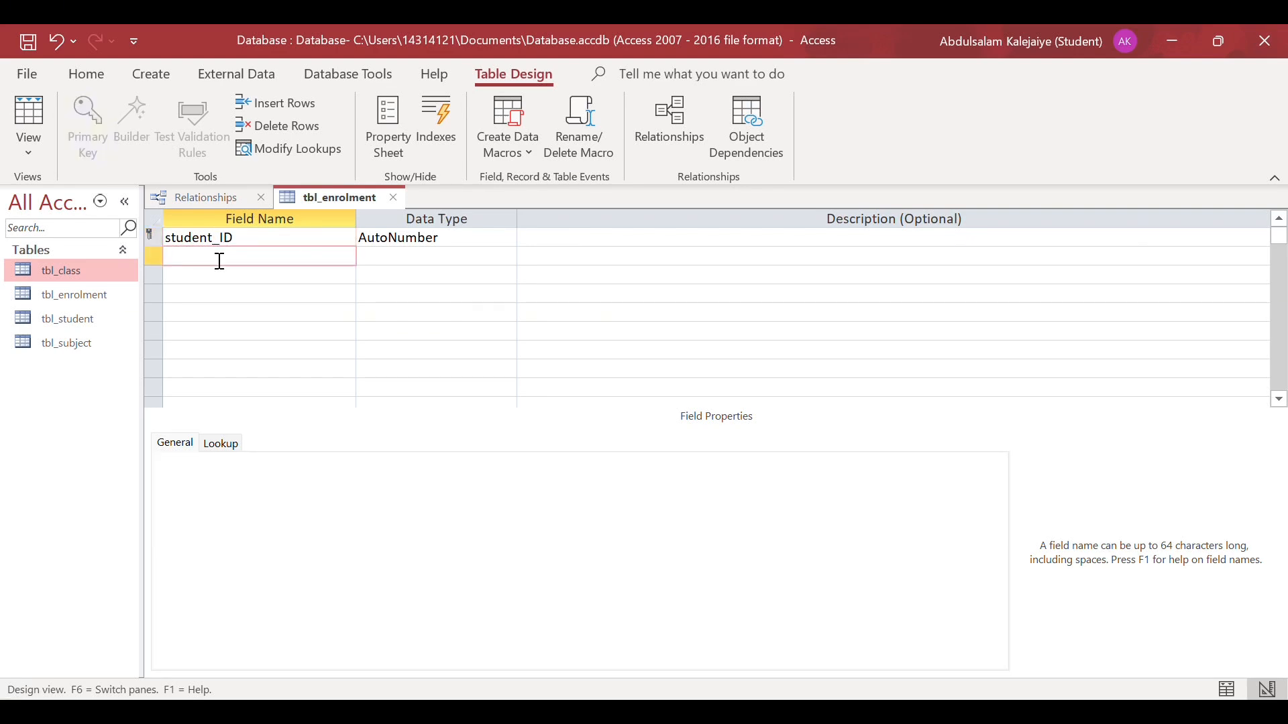
text(class_ID)
Set the data types of student_ID and class_ID in tbl_enrolment to Number, then save and close the table.
click(411, 243)
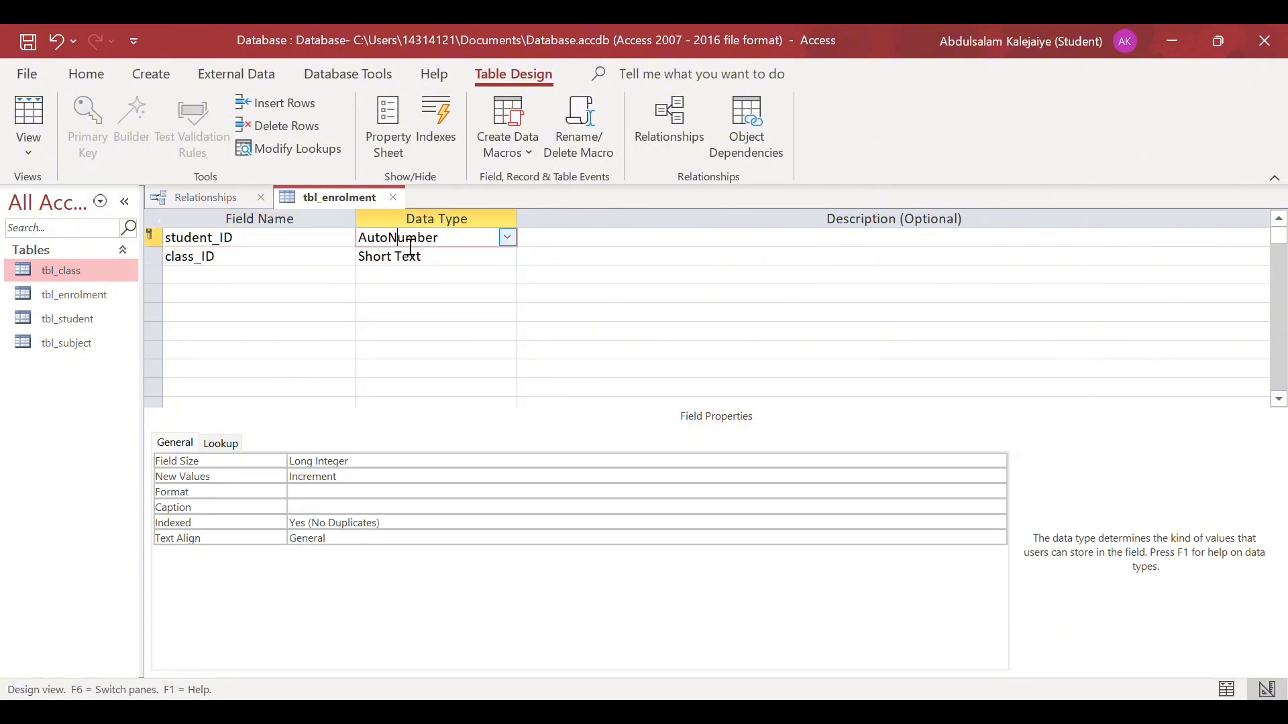
click(513, 238)
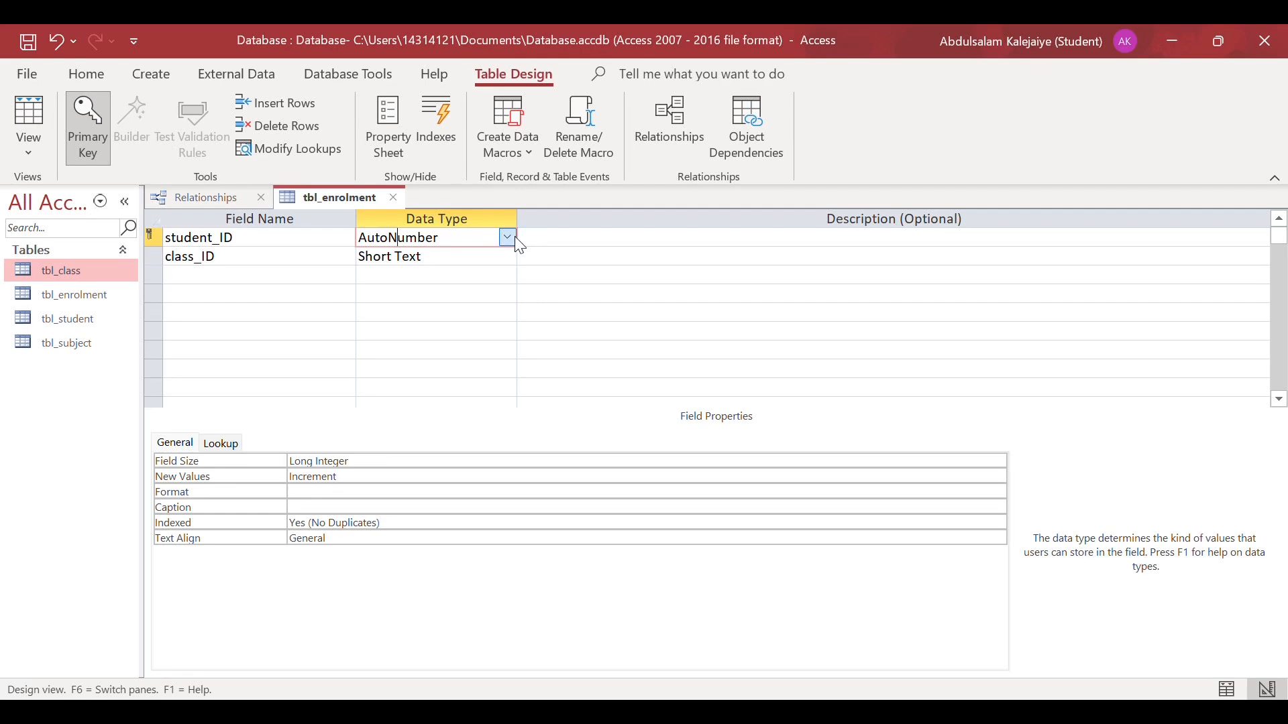
click(491, 297)
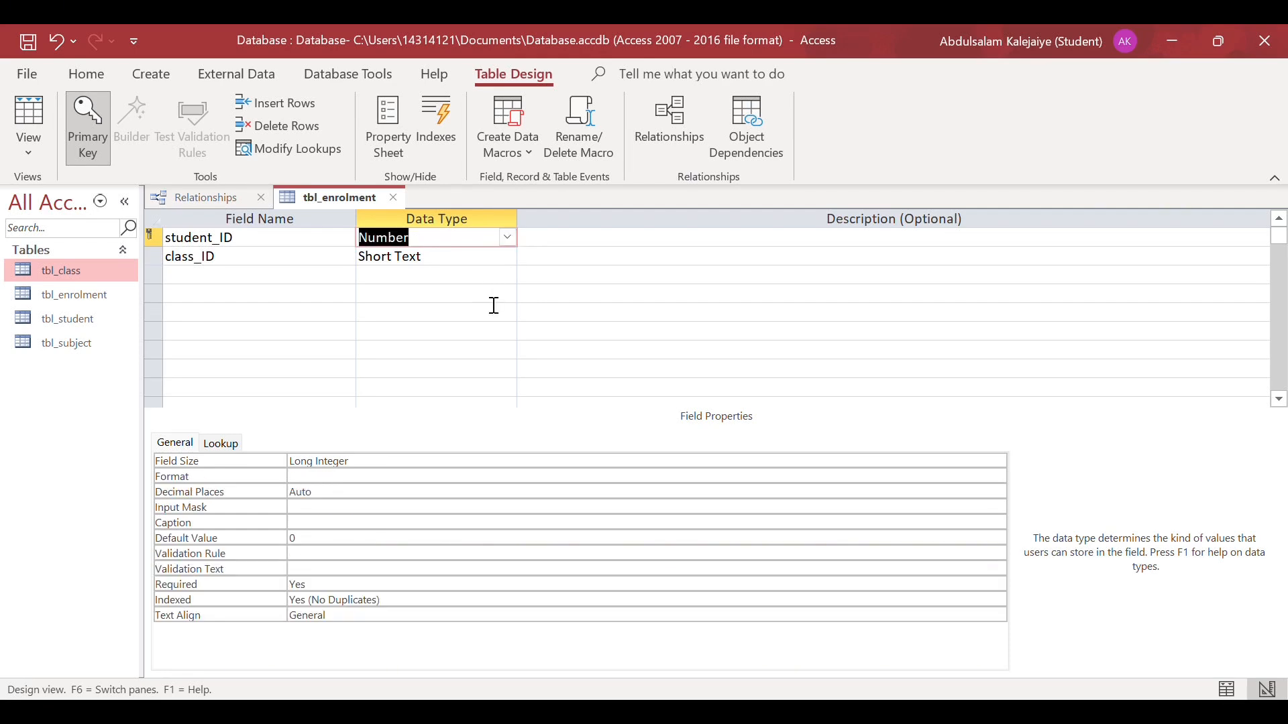
click(502, 261)
click(508, 256)
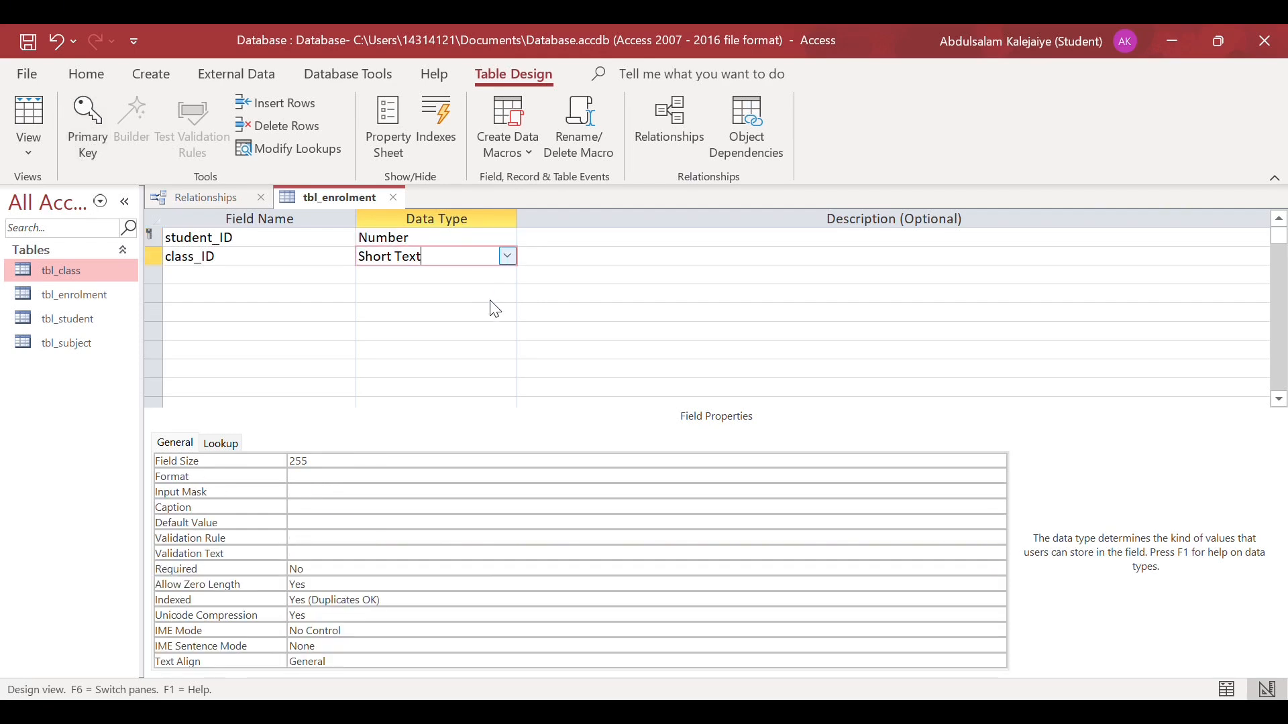
click(486, 315)
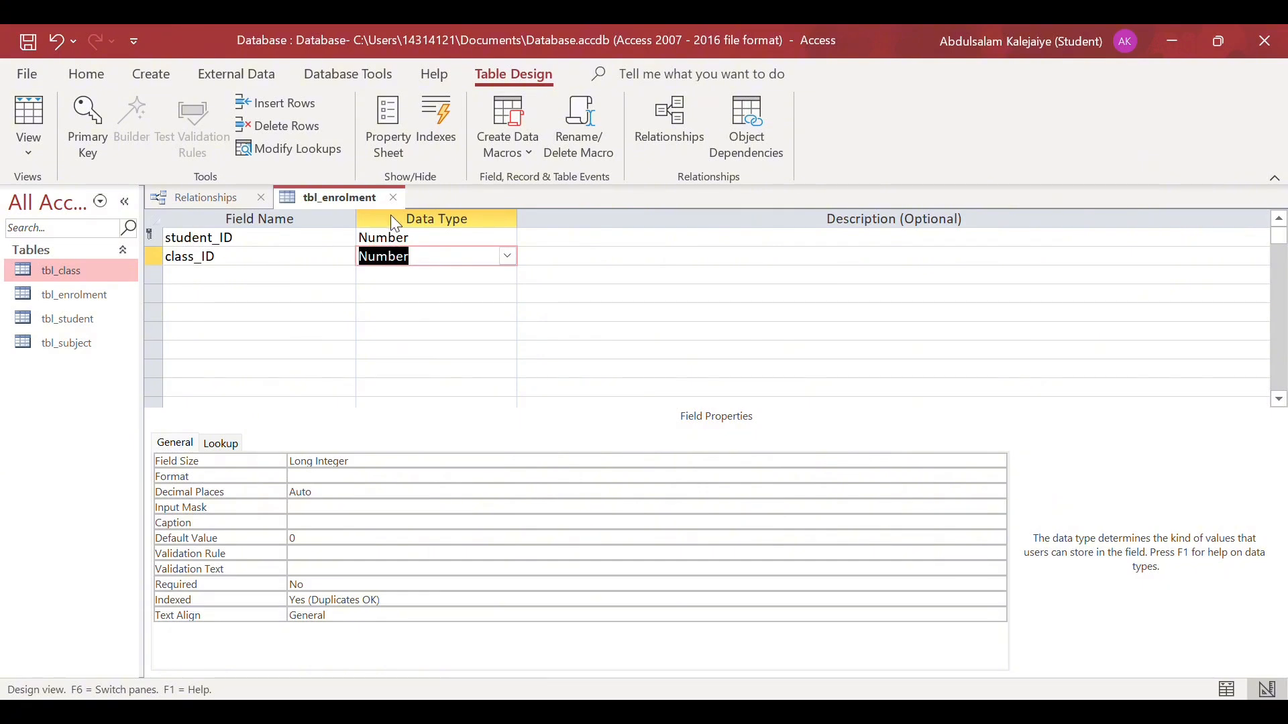
click(395, 196)
click(561, 431)
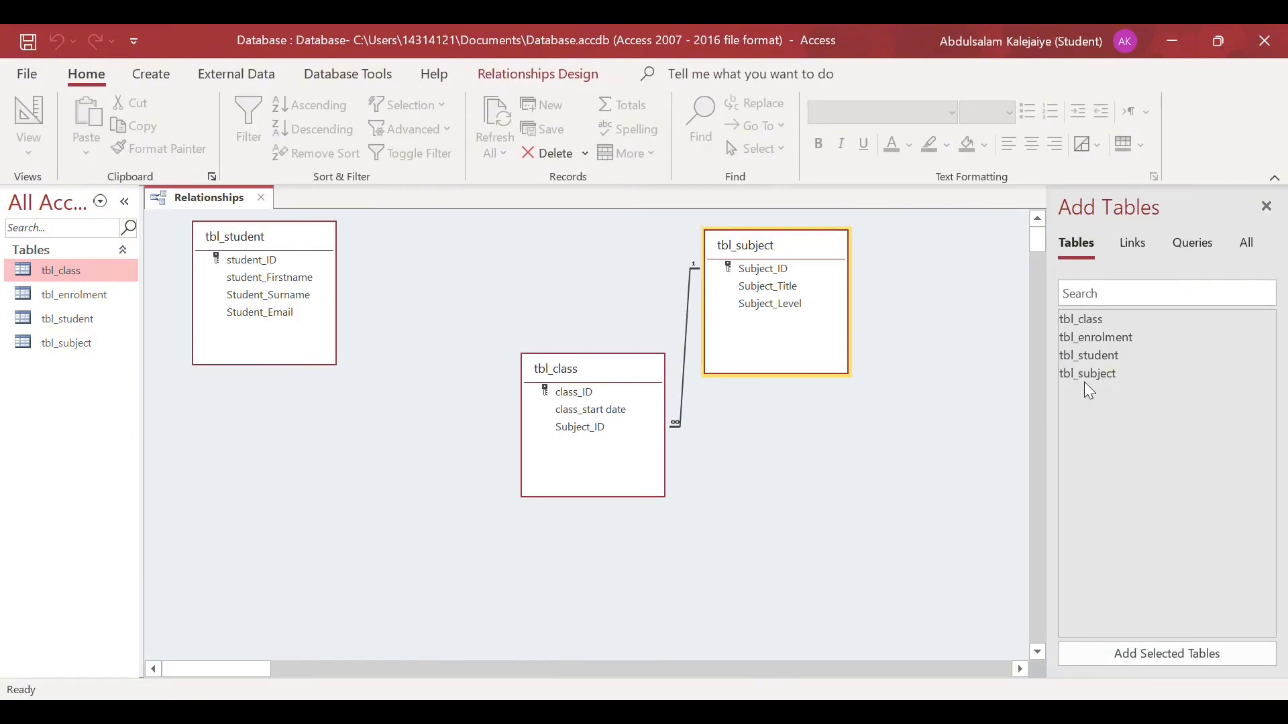
Add tbl_enrolment to the diagram below tbl_student and link student_ID of tbl_student to its student_ID with referential integrity.
double_click(1104, 340)
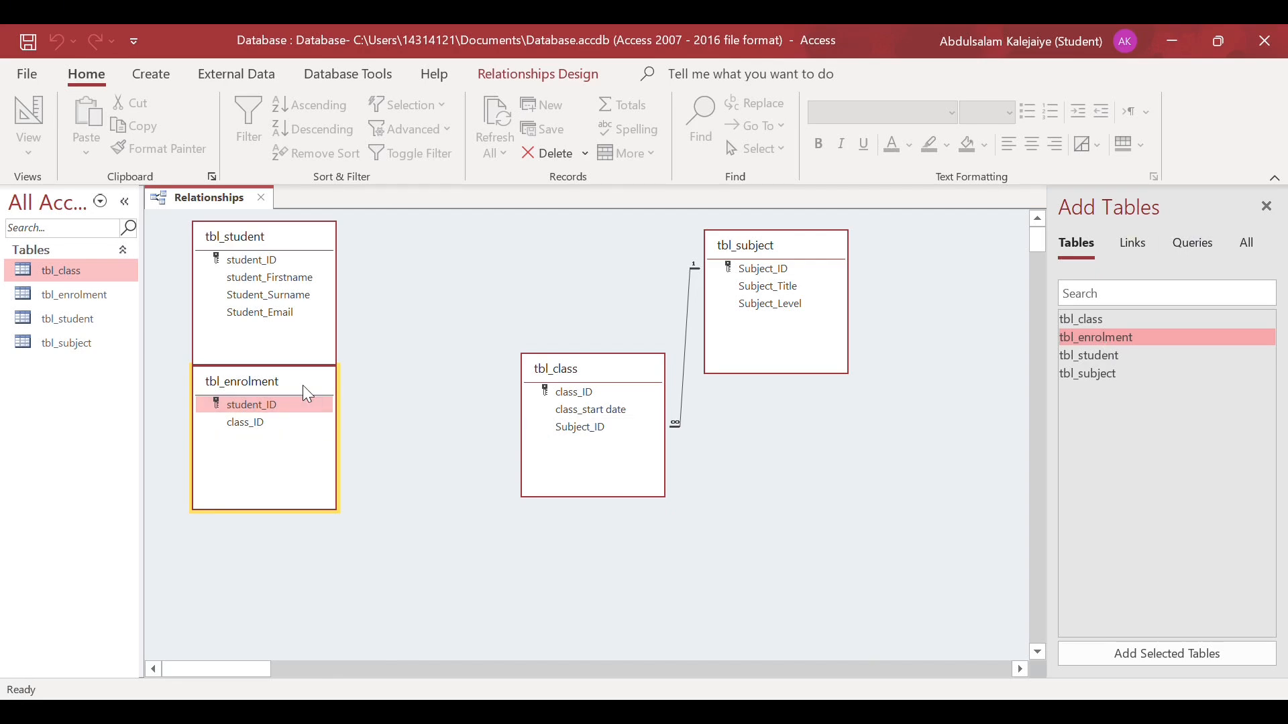
drag(303, 385, 406, 406)
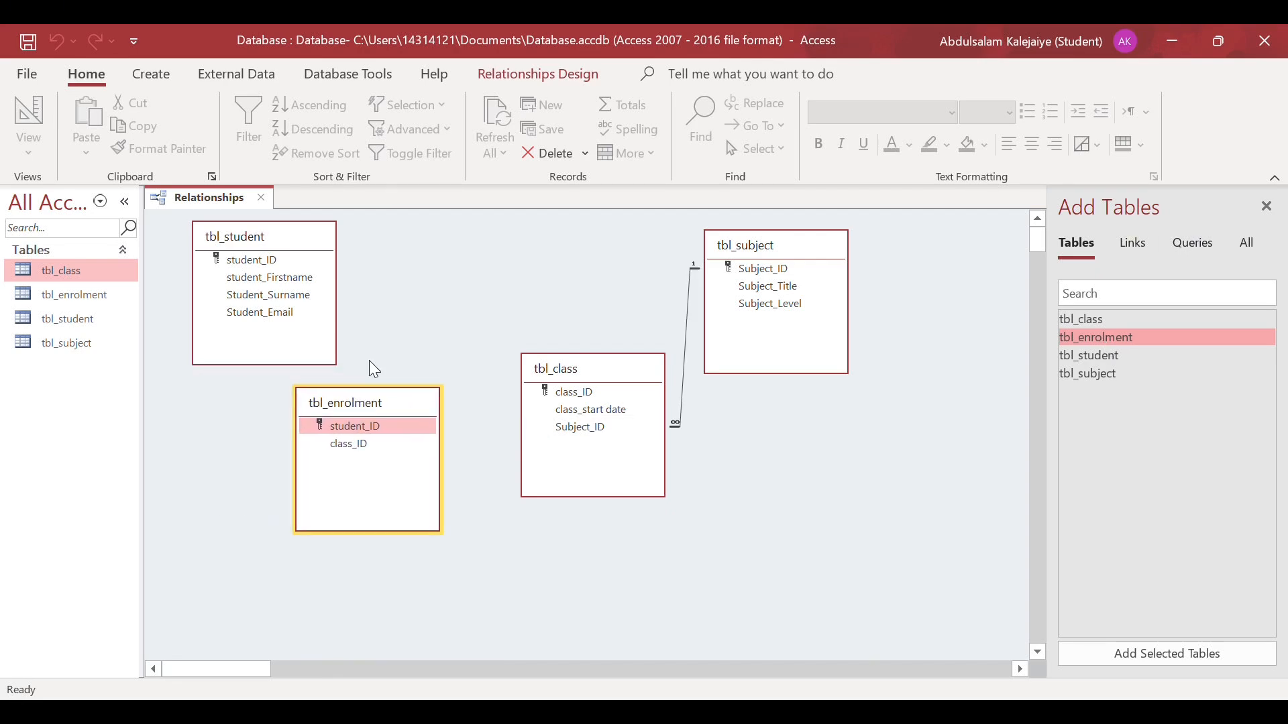
drag(255, 260, 383, 437)
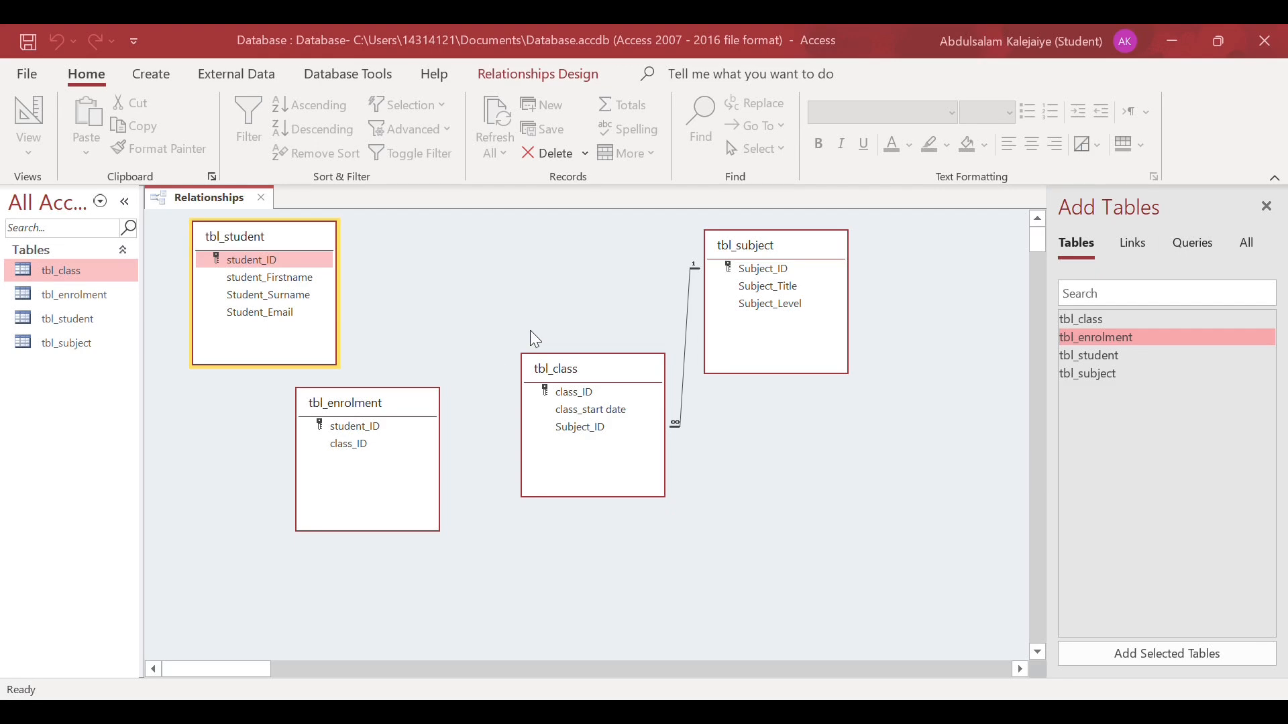
click(579, 394)
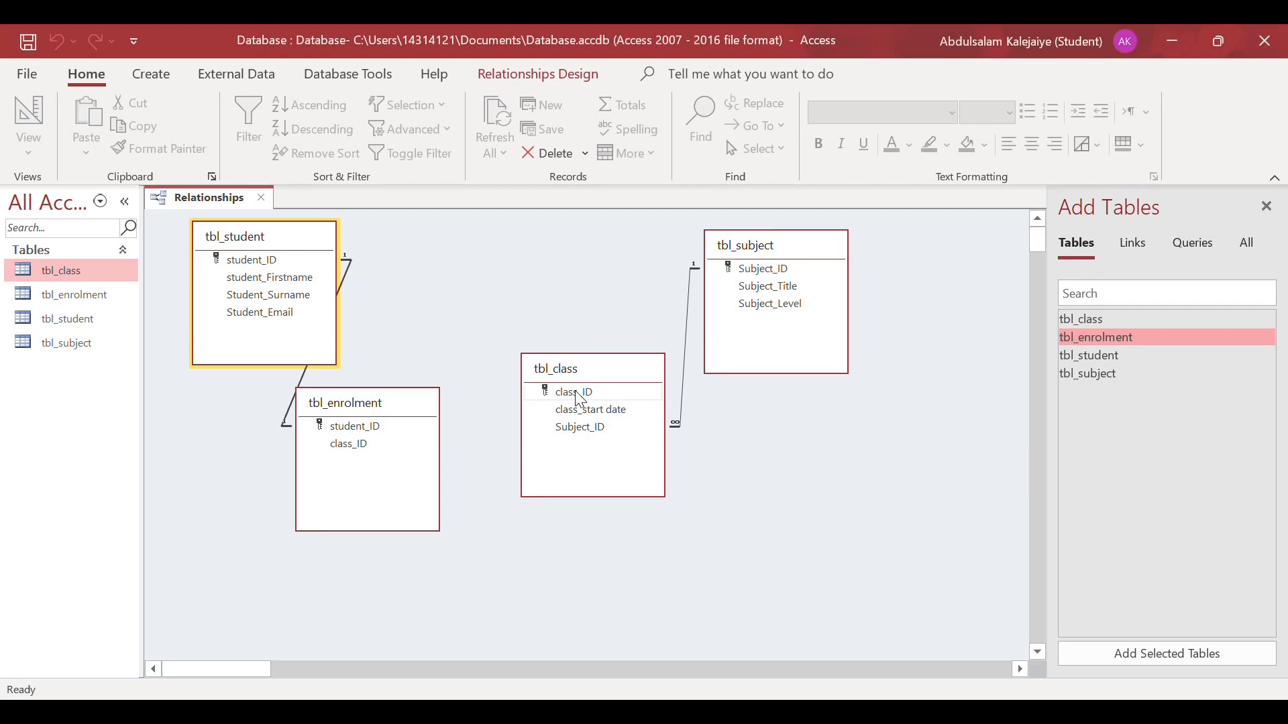
Link class_ID of tbl_class to class_ID of tbl_enrolment with referential integrity, and shift both tables so the relationship lines are clear.
drag(581, 398, 375, 449)
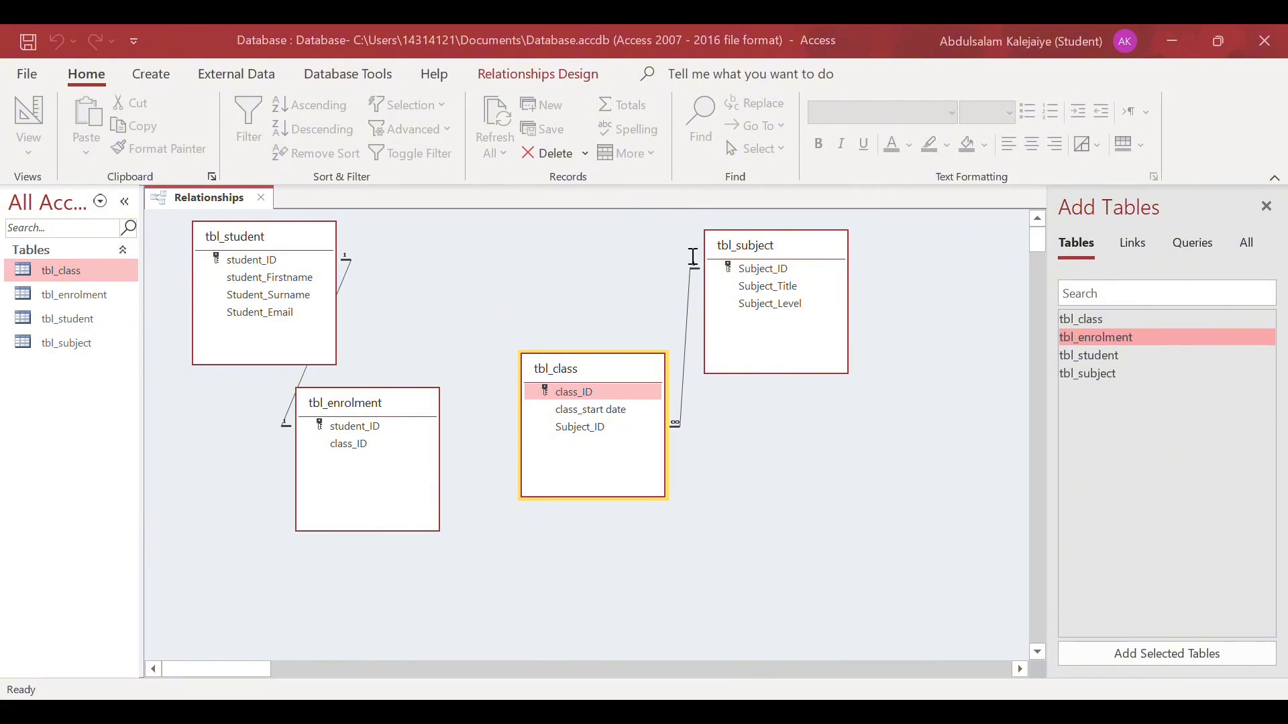
click(747, 206)
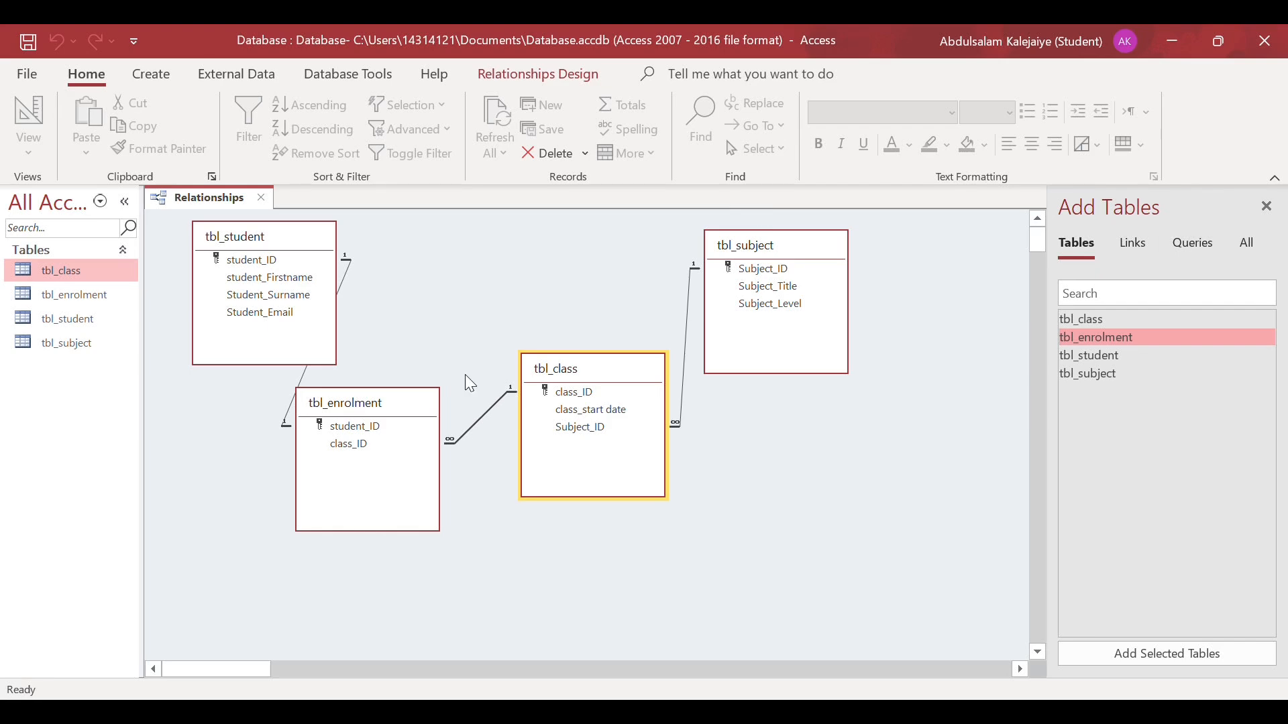
drag(400, 403, 460, 395)
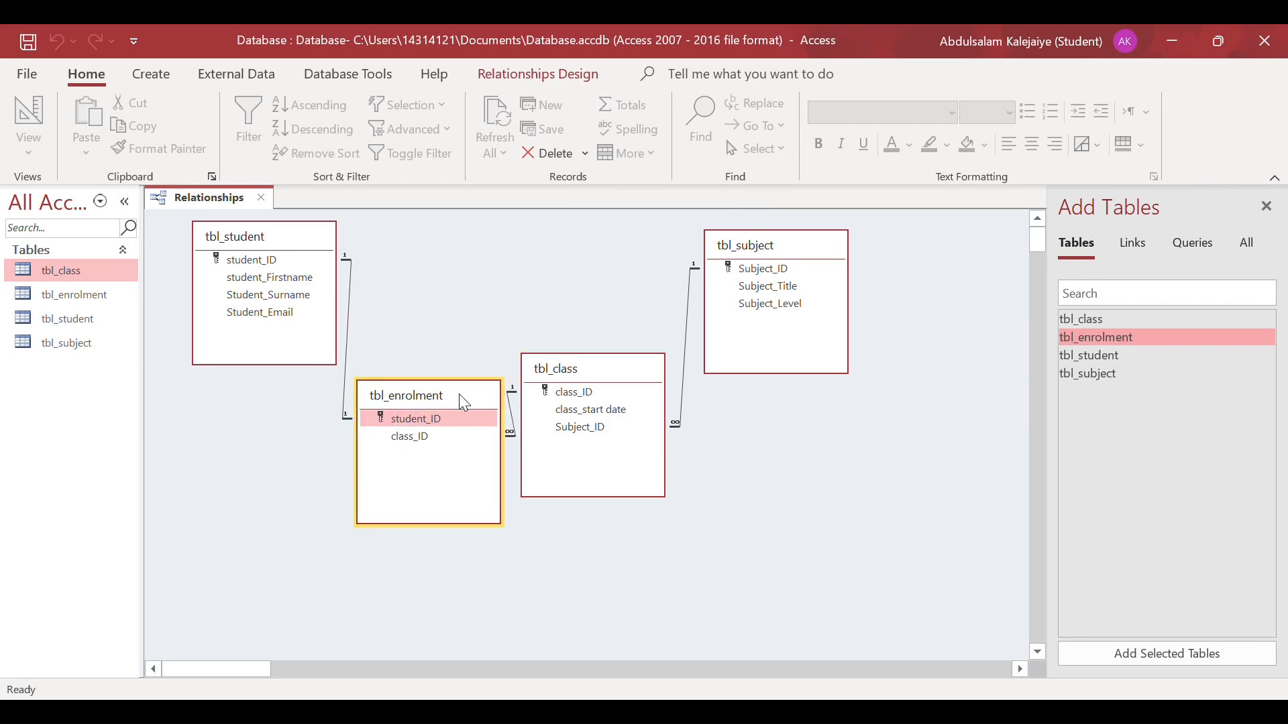
drag(596, 368, 617, 368)
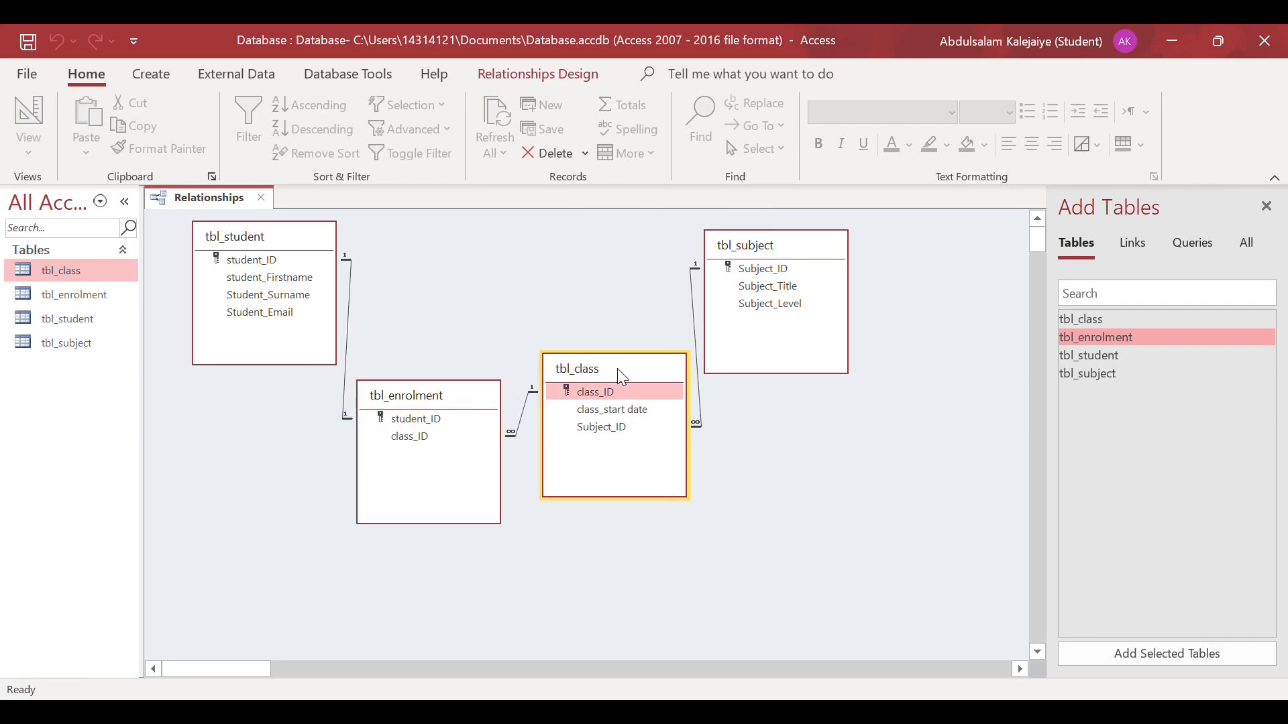